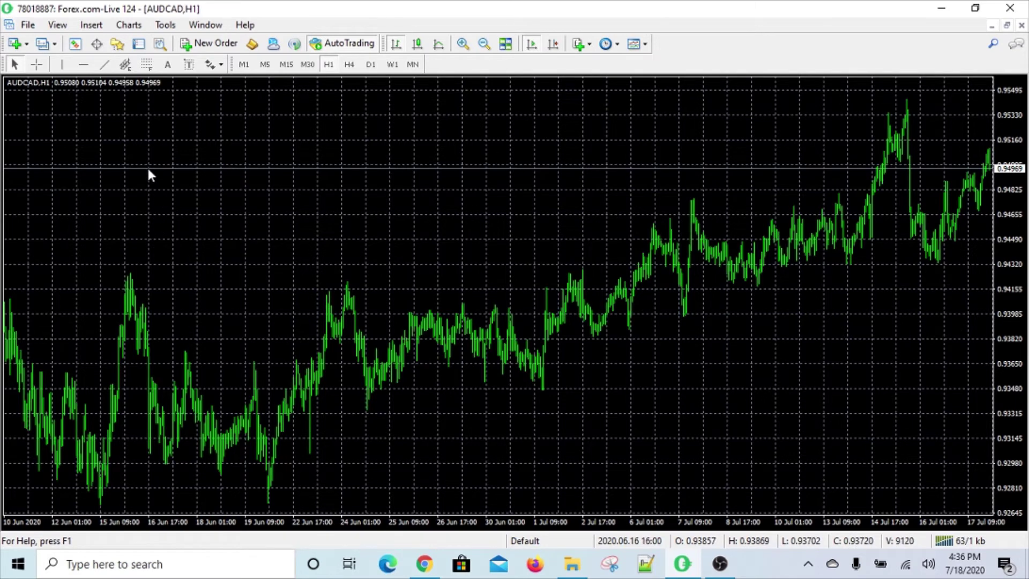
Open Tools > Options and settle on the Expert Advisors tab with its WebRequest URL list.
{"action": "left_click", "coordinate": [156, 33]}
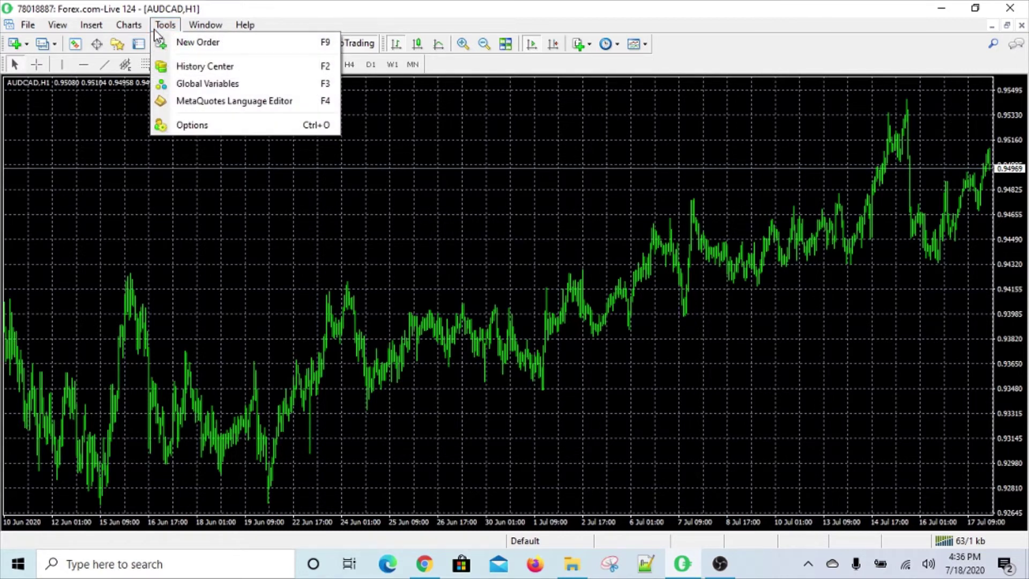
{"action": "left_click", "coordinate": [187, 125]}
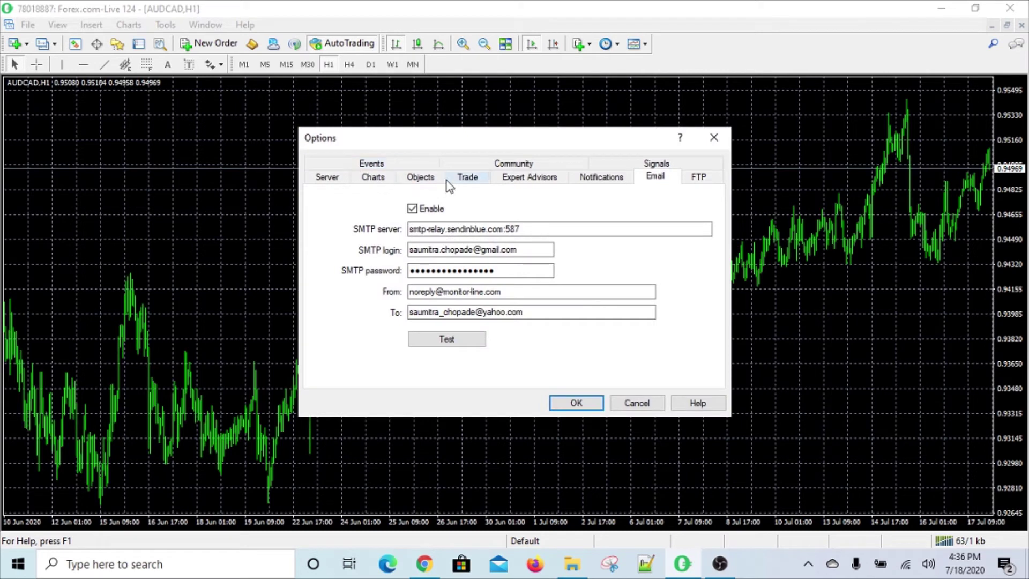
{"action": "left_click", "coordinate": [451, 180]}
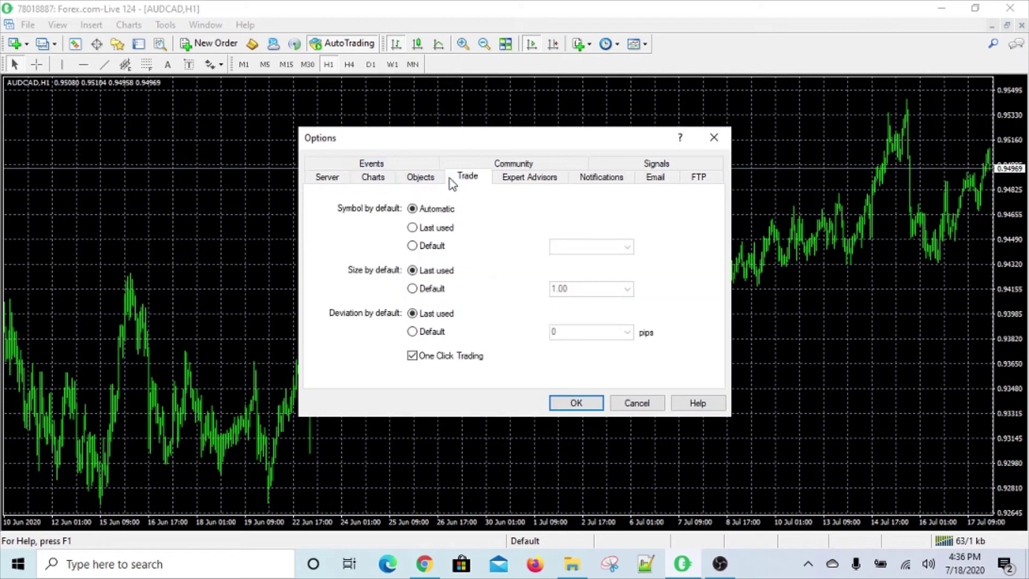
{"action": "left_click", "coordinate": [507, 180]}
{"action": "left_click", "coordinate": [331, 176]}
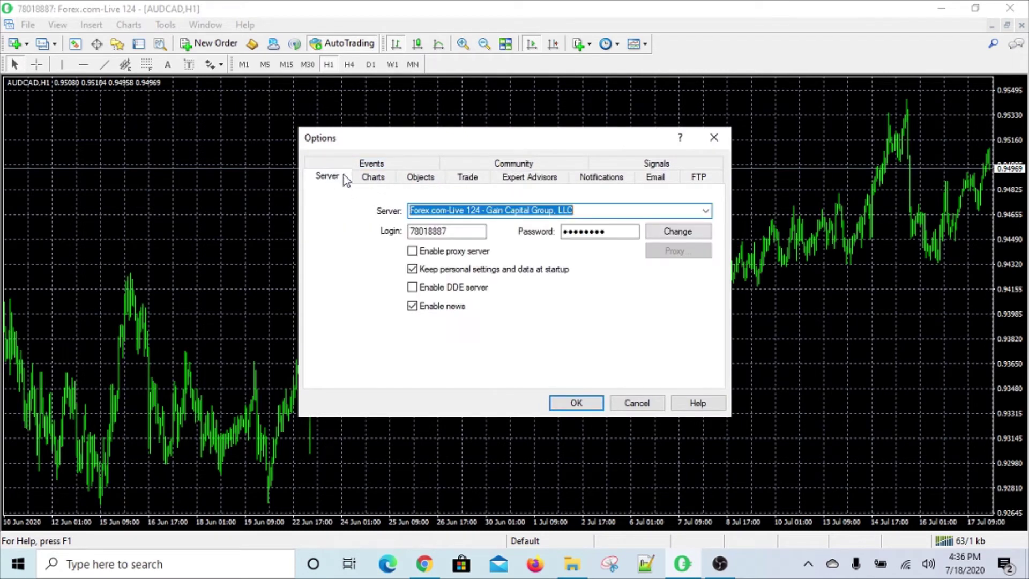
{"action": "left_click", "coordinate": [524, 181]}
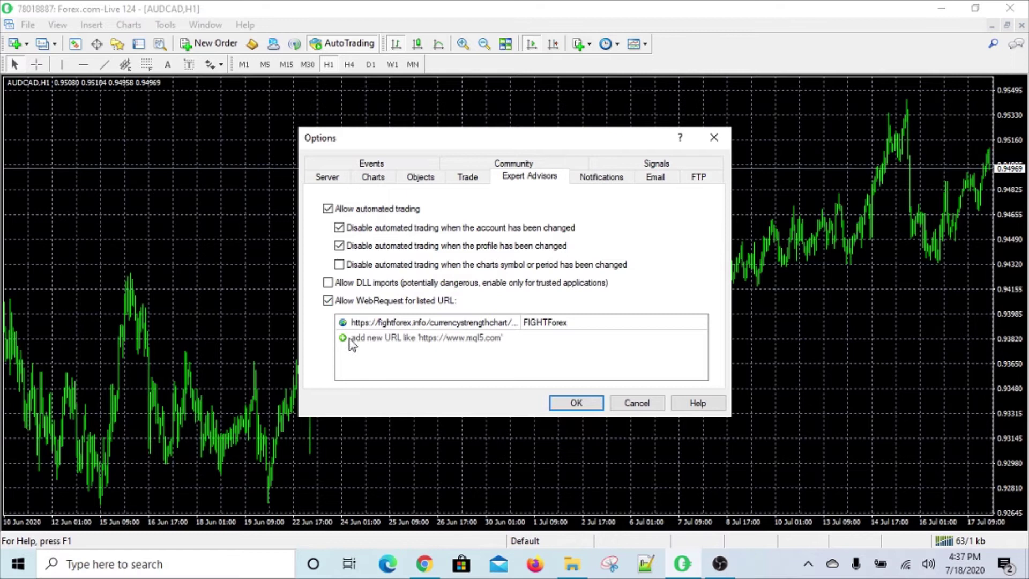
Replace the first allowed URL with the pasted fightforex.info currencystrengthchart index.php URL.
{"action": "double_click", "coordinate": [455, 323]}
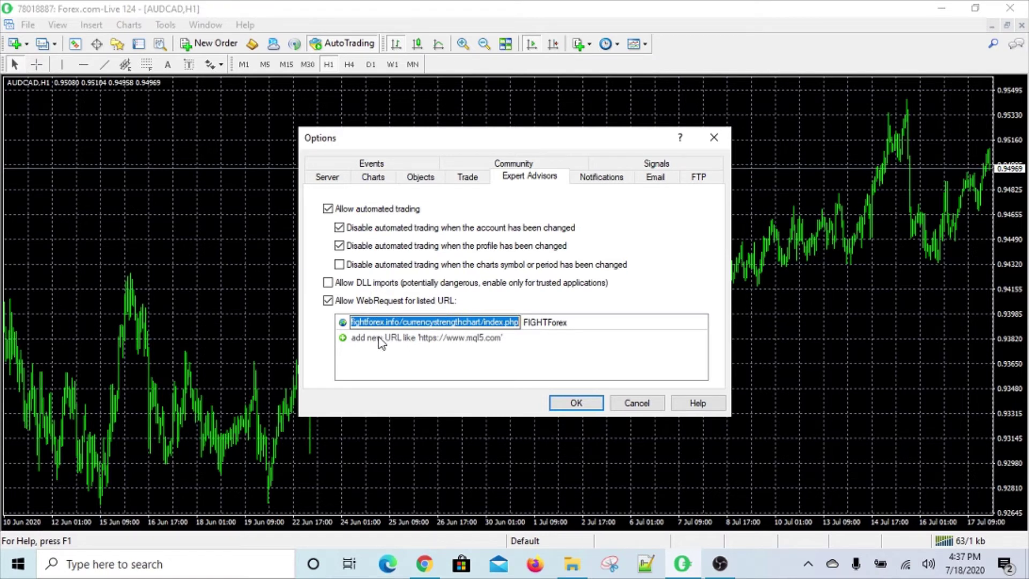
{"action": "key", "text": "BackSpace"}
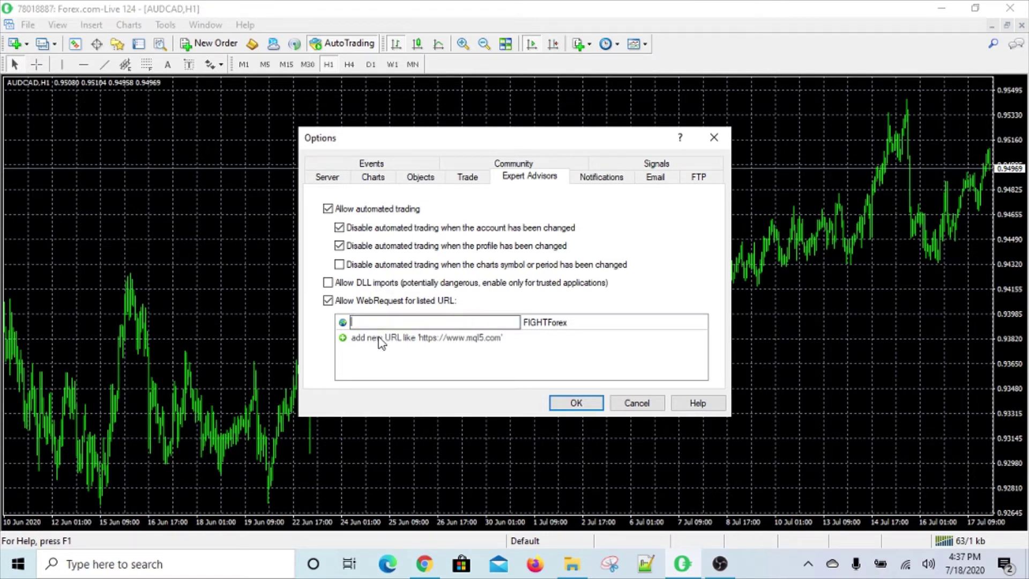
{"action": "key", "text": "ctrl+v"}
{"action": "key", "text": "Return"}
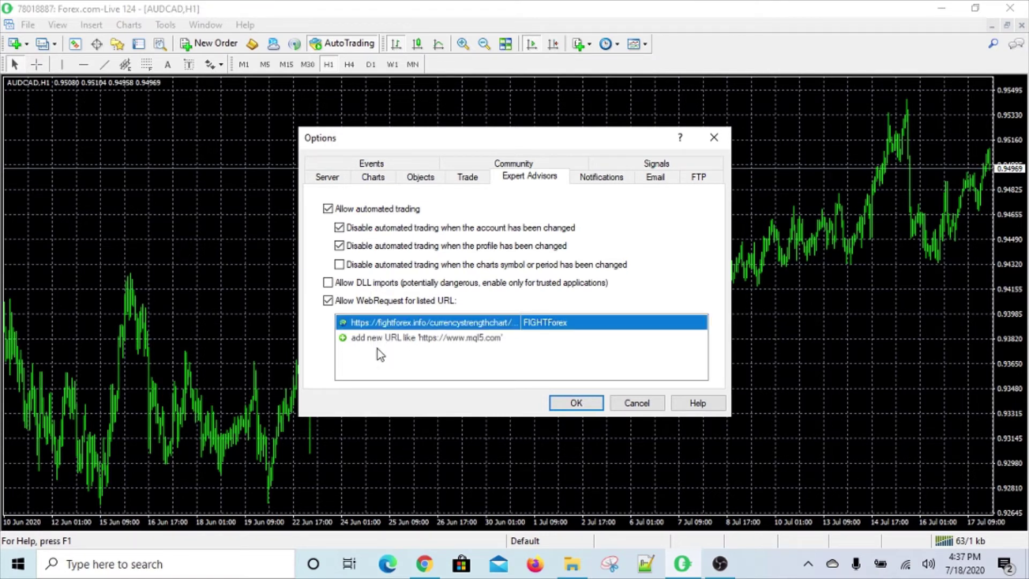
{"action": "left_click", "coordinate": [423, 325]}
{"action": "key", "text": "ctrl+c"}
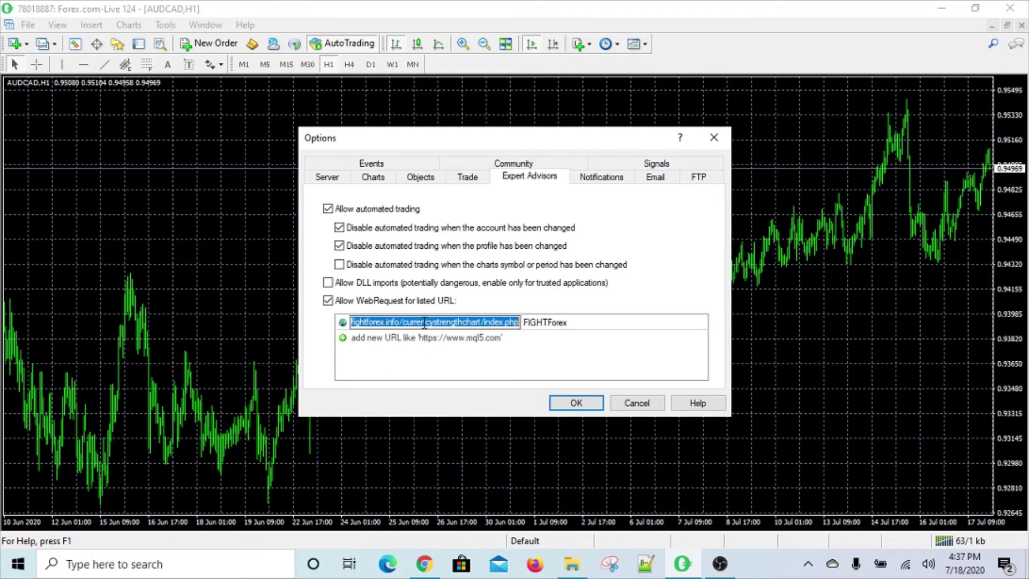
{"action": "key", "text": "BackSpace"}
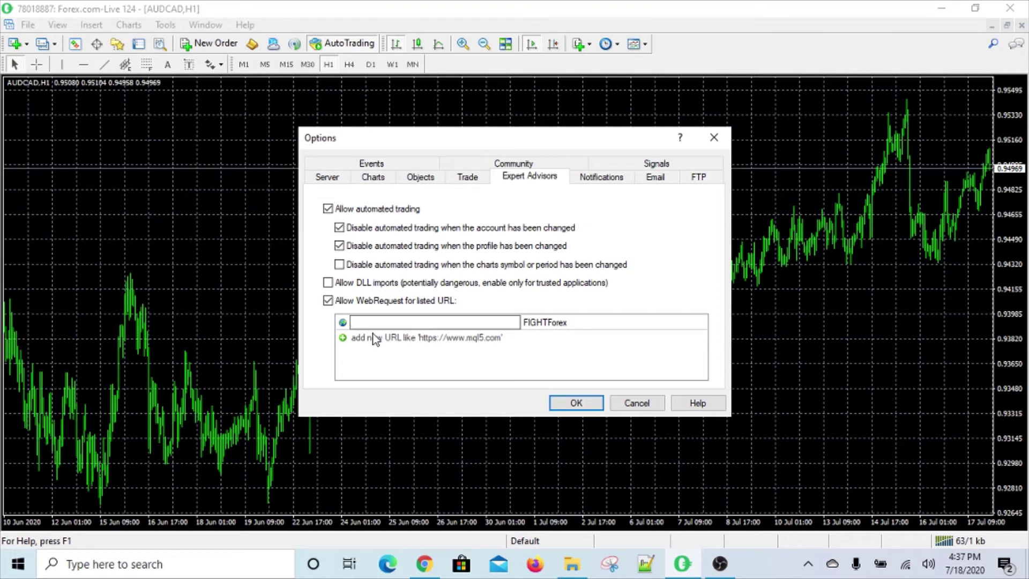
{"action": "key", "text": "ctrl+v"}
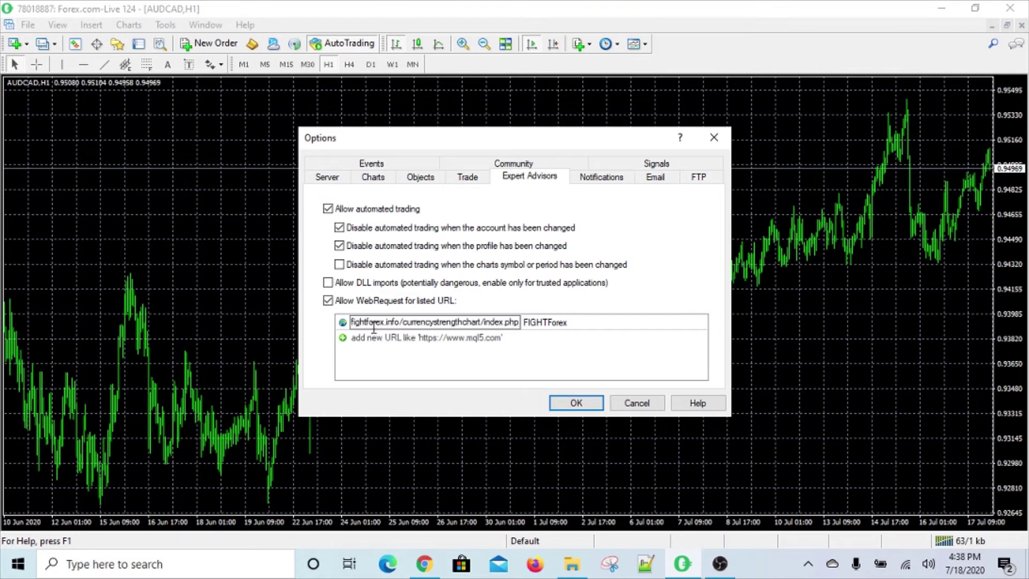
Commit the new URL while keeping its FIGHTForex description.
{"action": "left_click", "coordinate": [553, 325]}
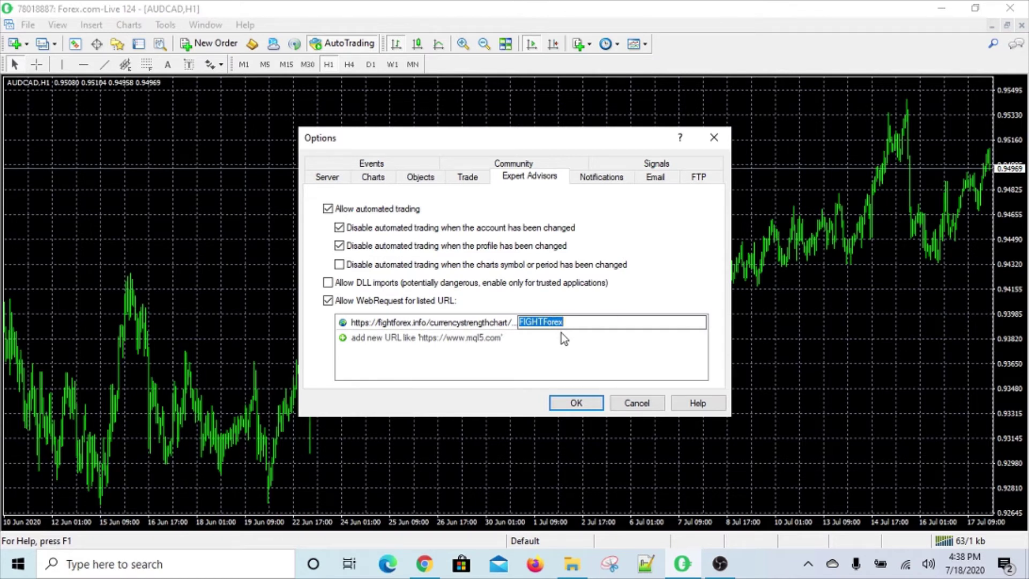
{"action": "left_click", "coordinate": [615, 324]}
{"action": "left_click", "coordinate": [609, 334]}
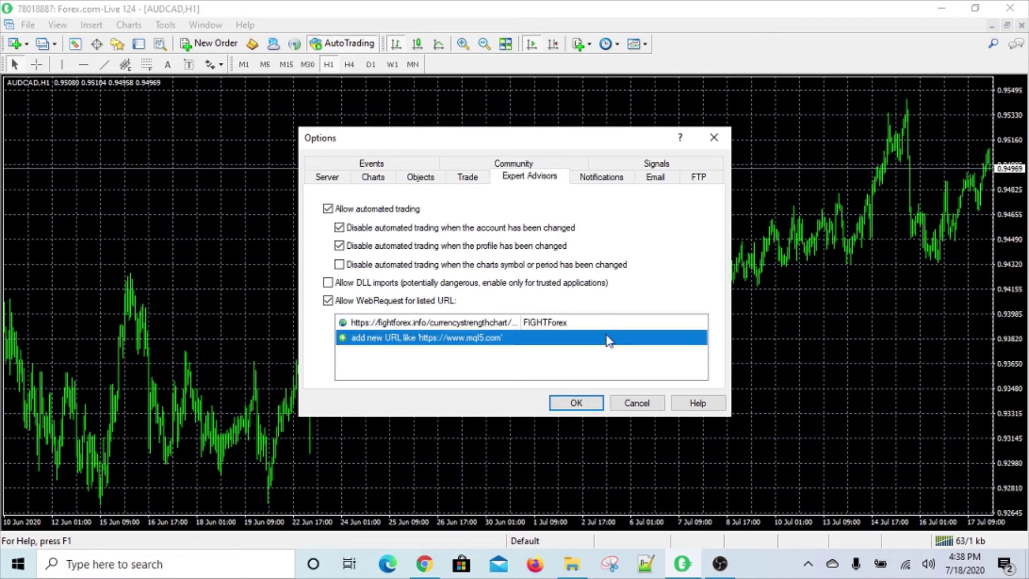
Add a second allowed URL by pasting the fightforex.info currency strength chart address, described 'Test2'.
{"action": "left_click", "coordinate": [365, 340]}
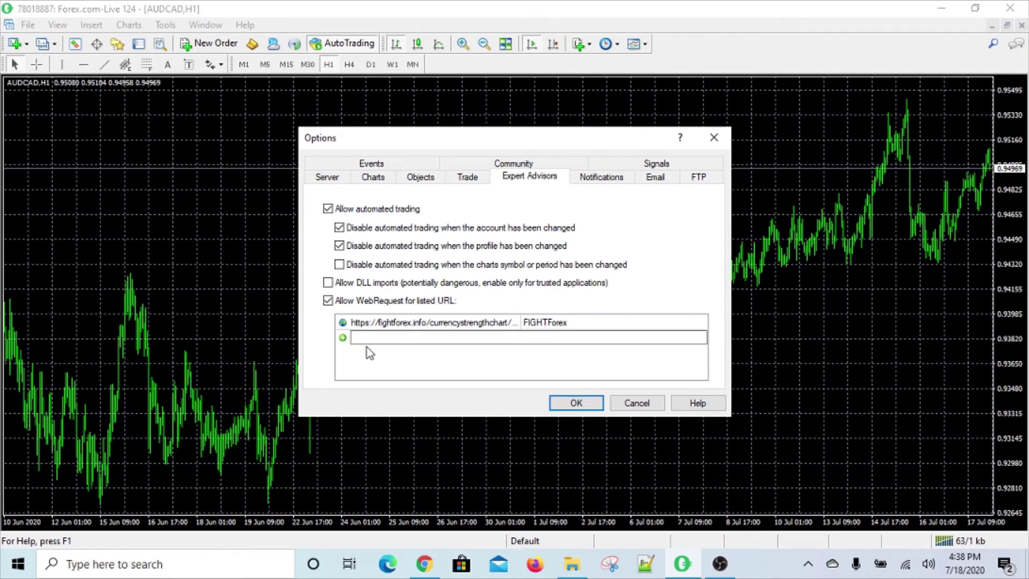
{"action": "type", "text": "https://fightforex.info/currencystrengthchart/index.php"}
{"action": "key", "text": "Return"}
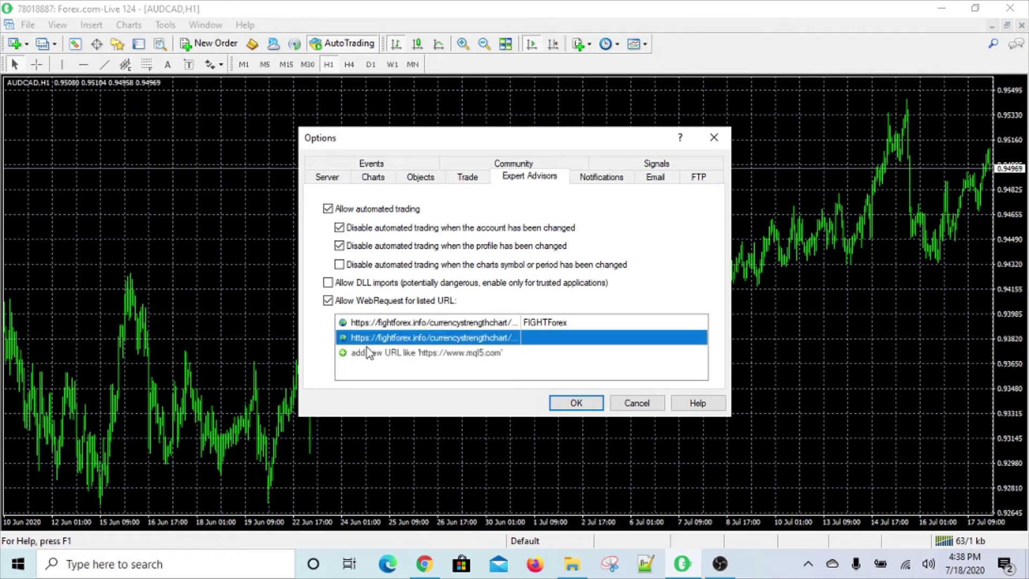
{"action": "left_click", "coordinate": [572, 338]}
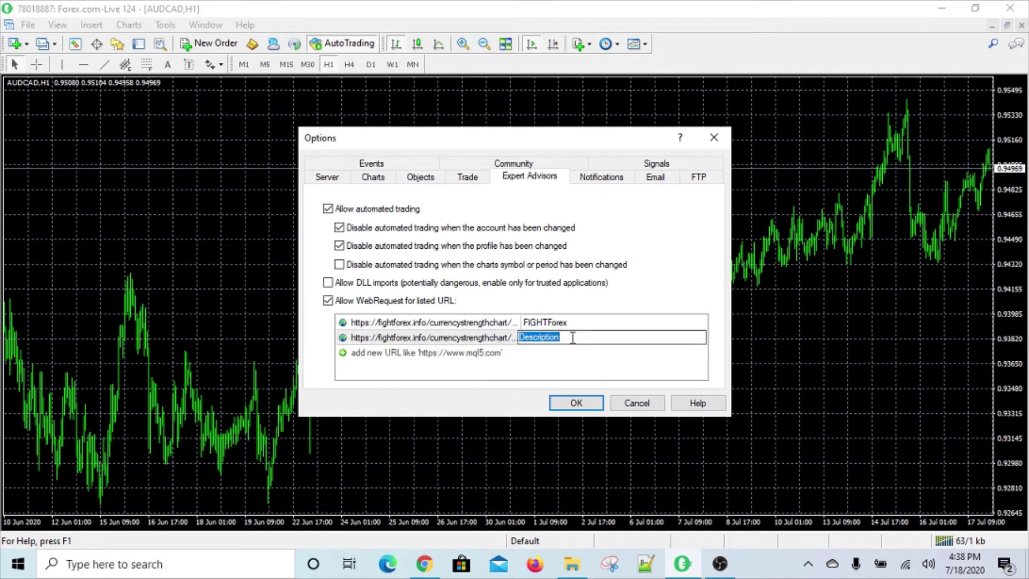
{"action": "type", "text": "Test2"}
{"action": "left_click", "coordinate": [516, 362]}
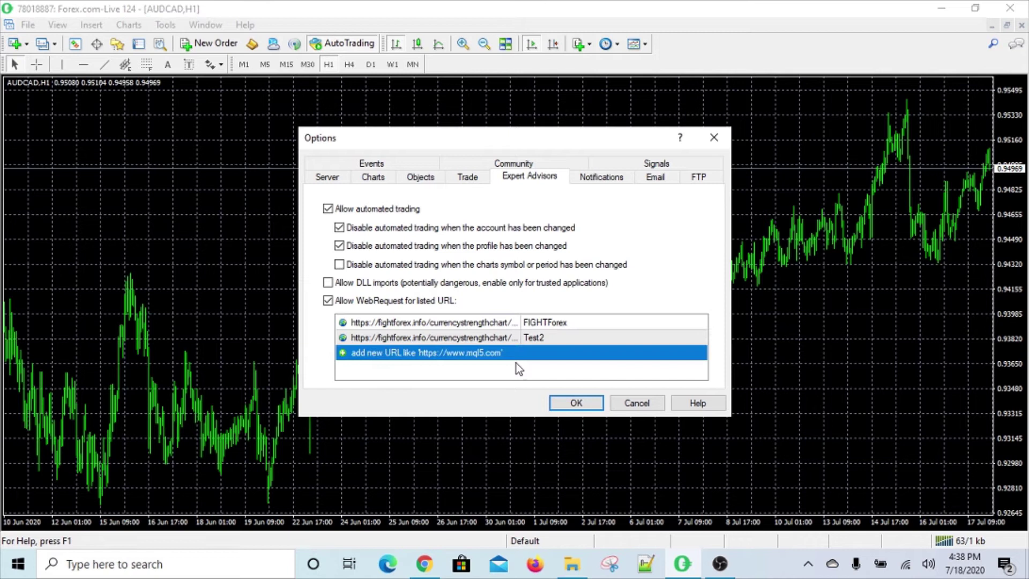
Remove the 'Test2' description, leaving the second fightforex.info URL with no description.
{"action": "double_click", "coordinate": [405, 337]}
{"action": "key", "text": "BackSpace"}
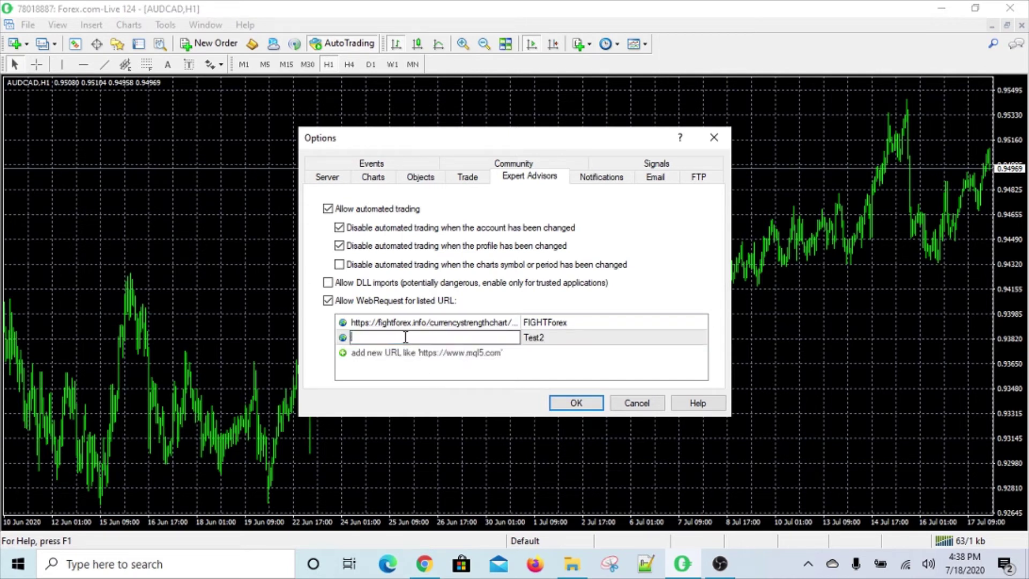
{"action": "left_click", "coordinate": [561, 341]}
{"action": "key", "text": "BackSpace"}
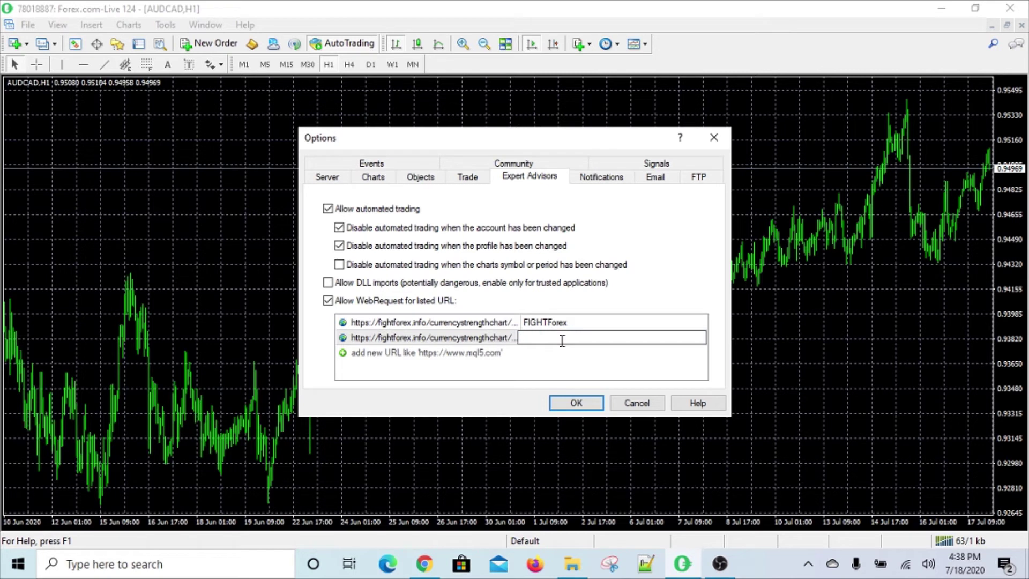
{"action": "left_click", "coordinate": [493, 340]}
{"action": "left_click", "coordinate": [494, 338]}
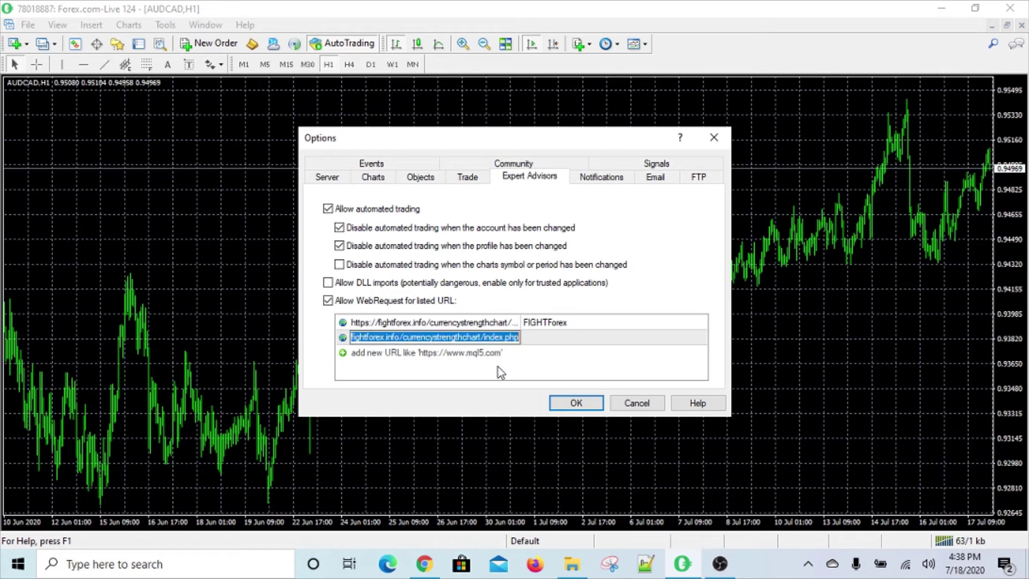
{"action": "key", "text": "Return"}
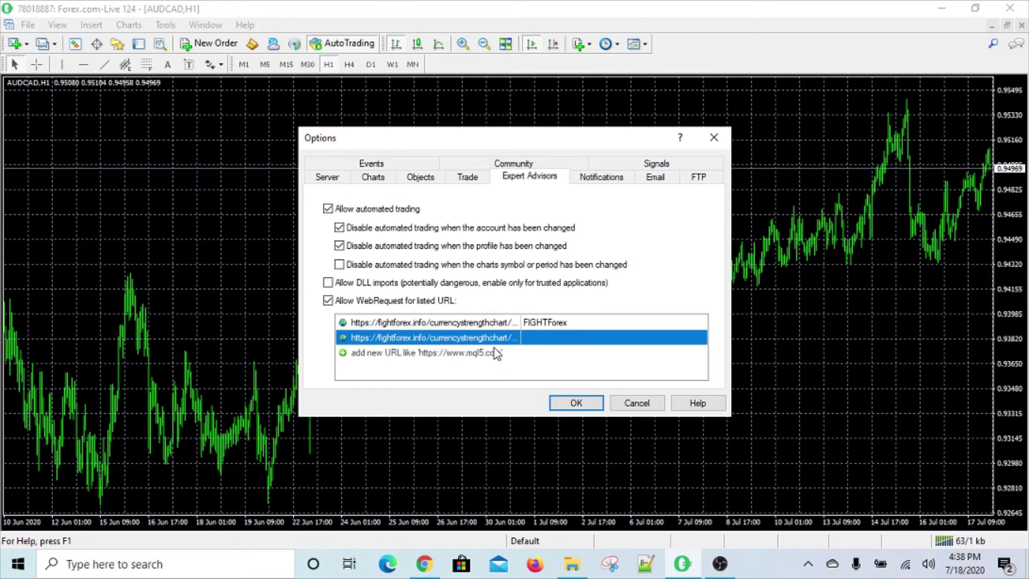
{"action": "left_click", "coordinate": [496, 355]}
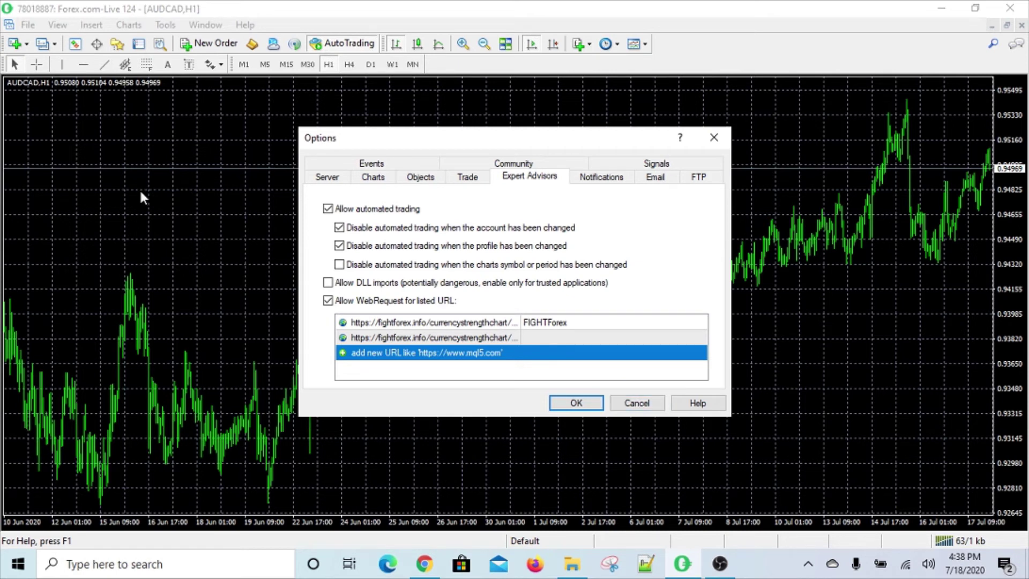
Save the options with both fightforex.info URLs and return to the AUDCAD H1 chart.
{"action": "left_click", "coordinate": [584, 405]}
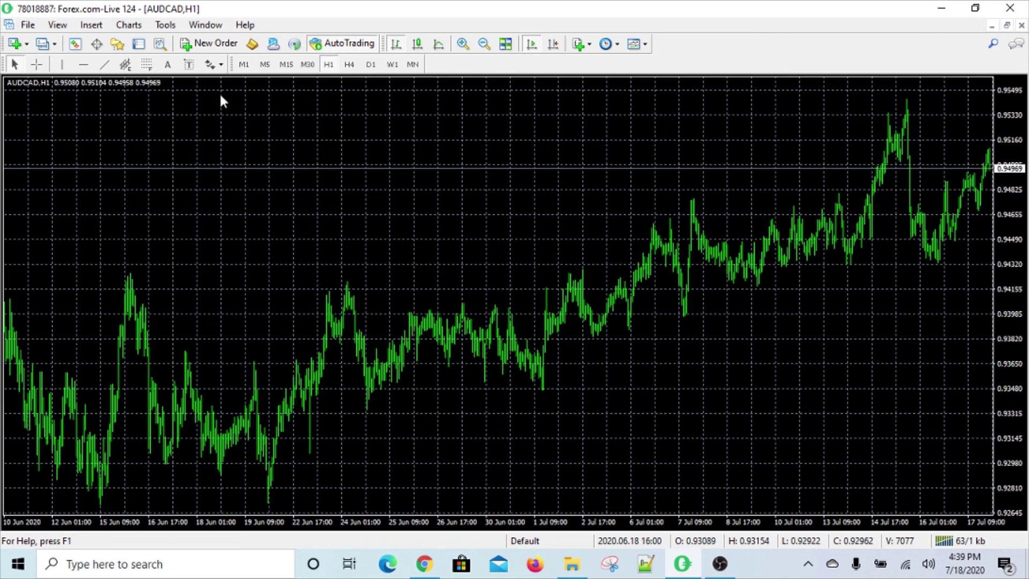
{"action": "left_click", "coordinate": [165, 28]}
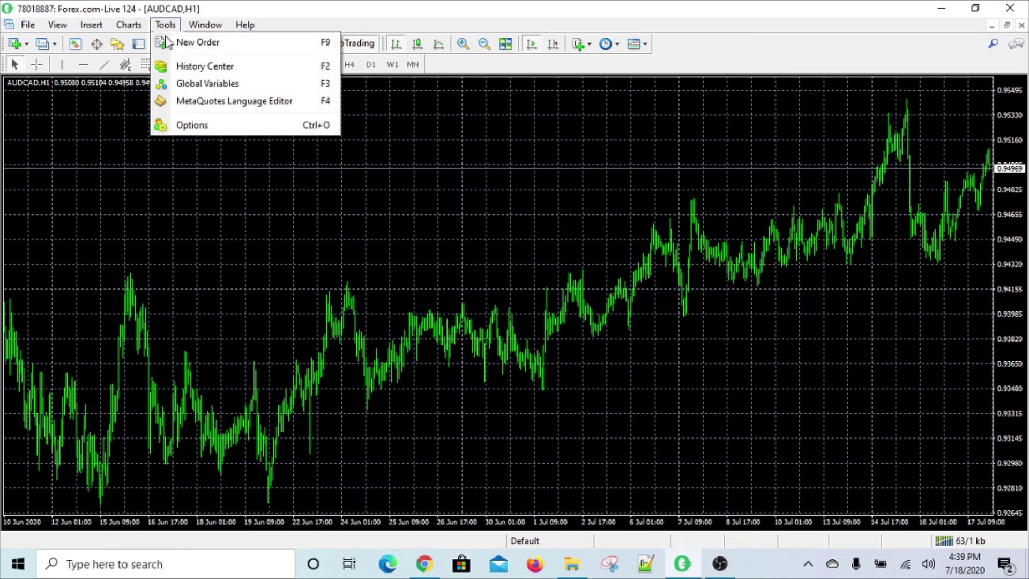
{"action": "left_click", "coordinate": [190, 125]}
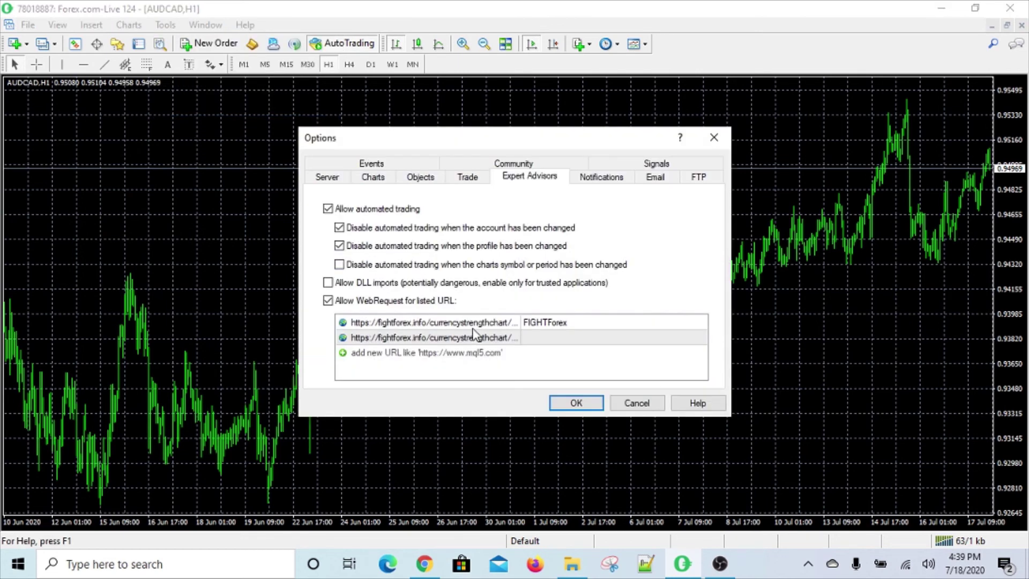
{"action": "left_click", "coordinate": [473, 327]}
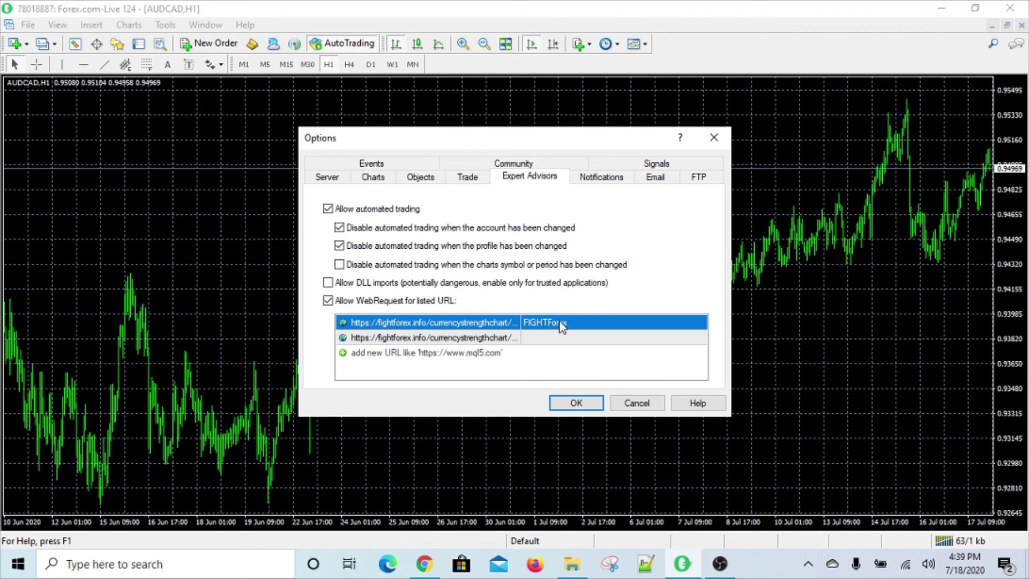
{"action": "left_click", "coordinate": [636, 406]}
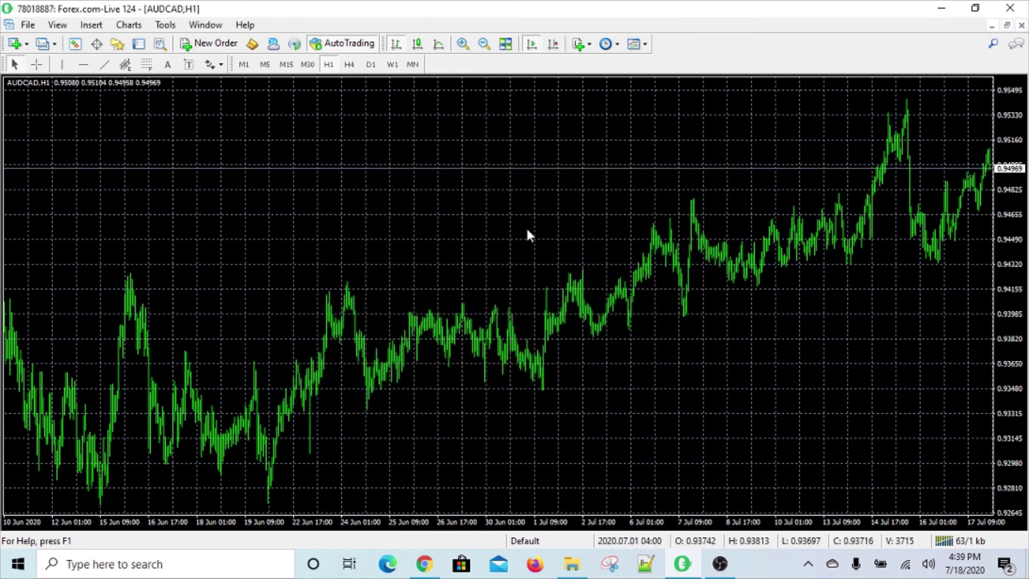